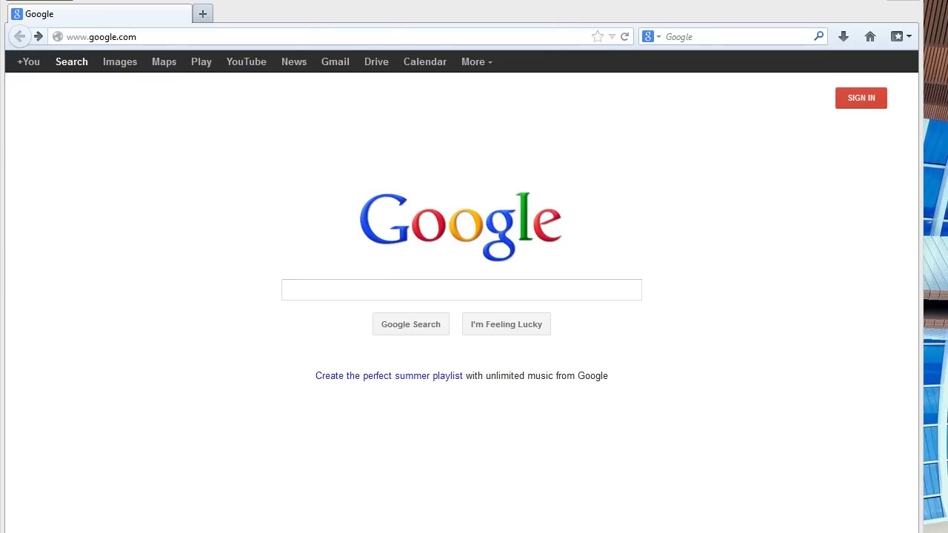
Step: Open the computer's drive overview in File Explorer and select the boot (F:) drive
key("super+e")
left_click(377, 362)
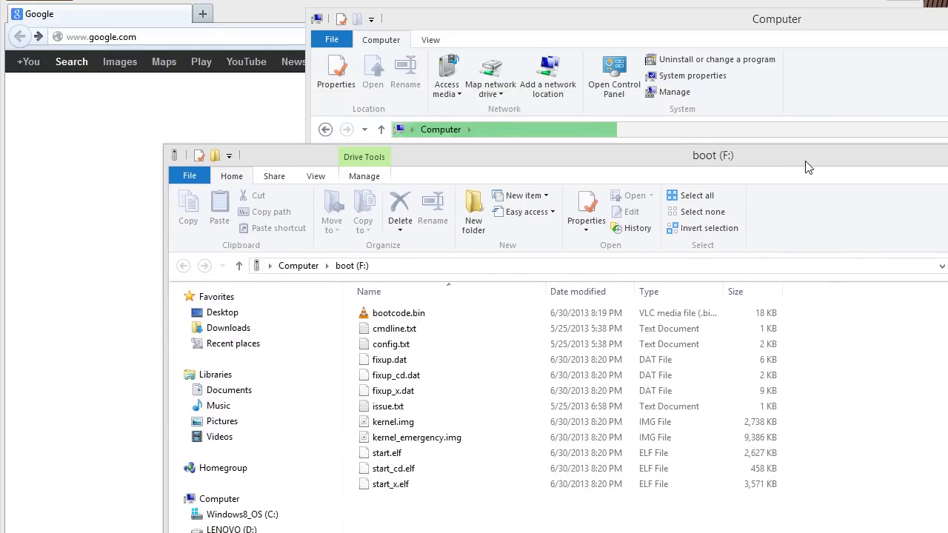
left_click(718, 268)
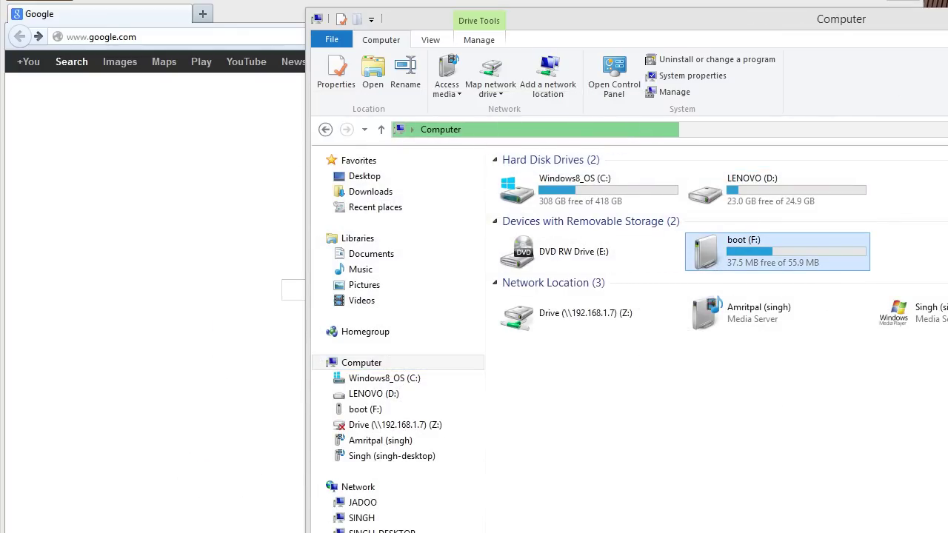
Step: Quick-format the boot (F:) drive with the FAT file system and 8192-byte allocation units, then close the format dialog
right_click(740, 261)
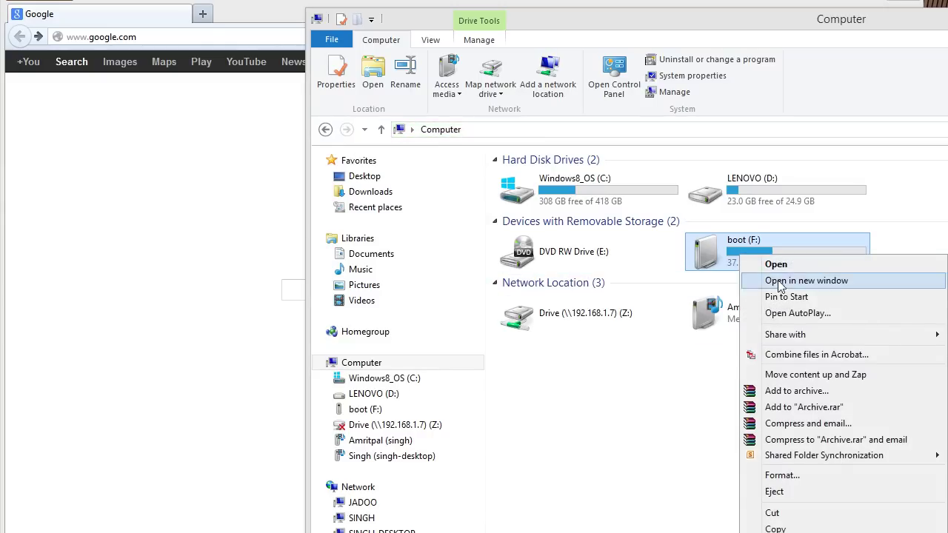
left_click(778, 476)
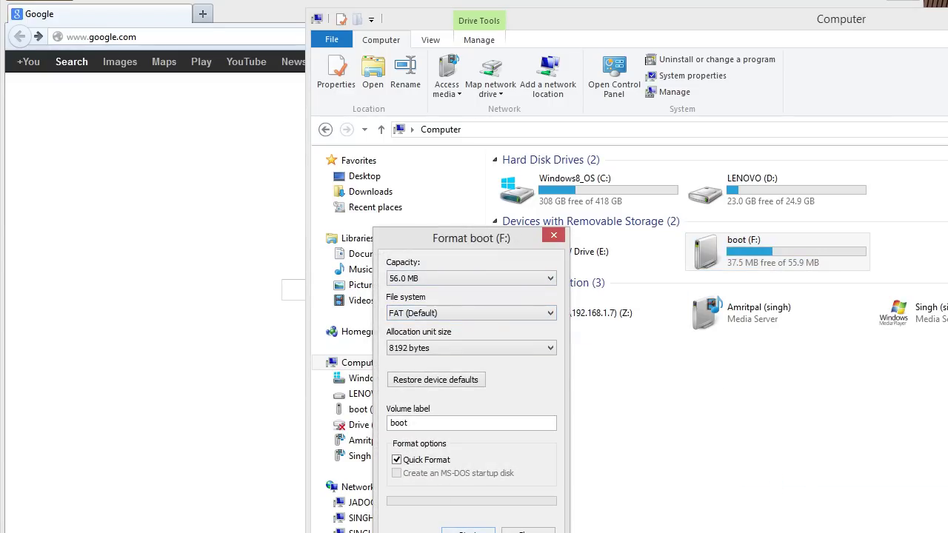
left_click(468, 532)
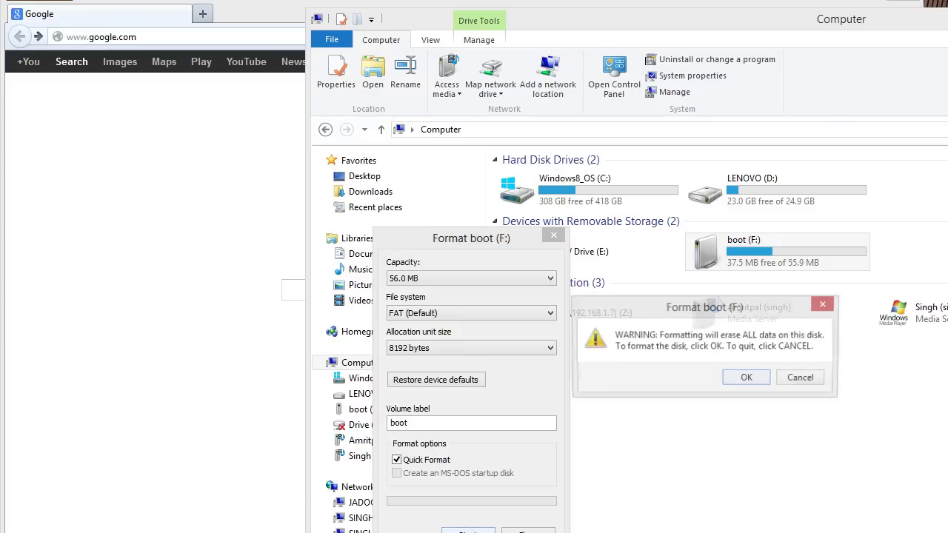
left_click(747, 376)
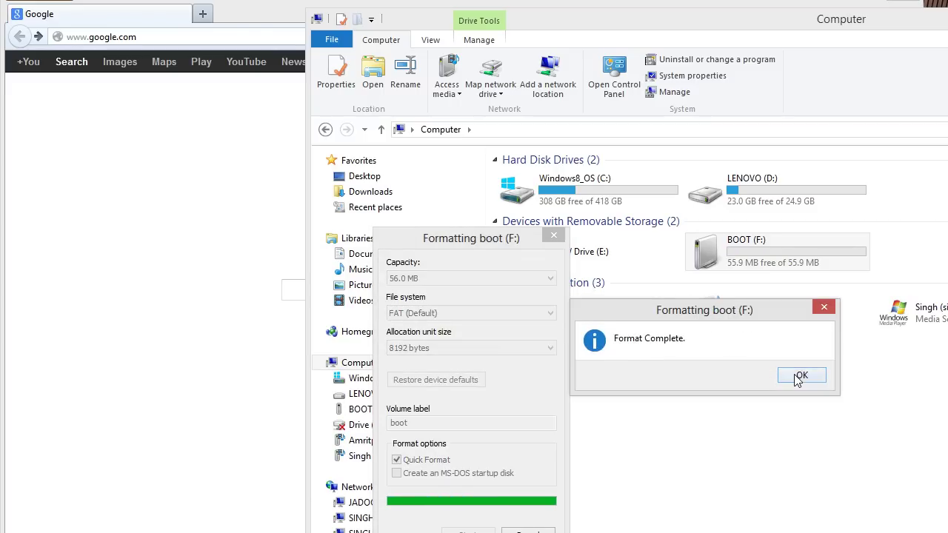
left_click(799, 377)
left_click(553, 235)
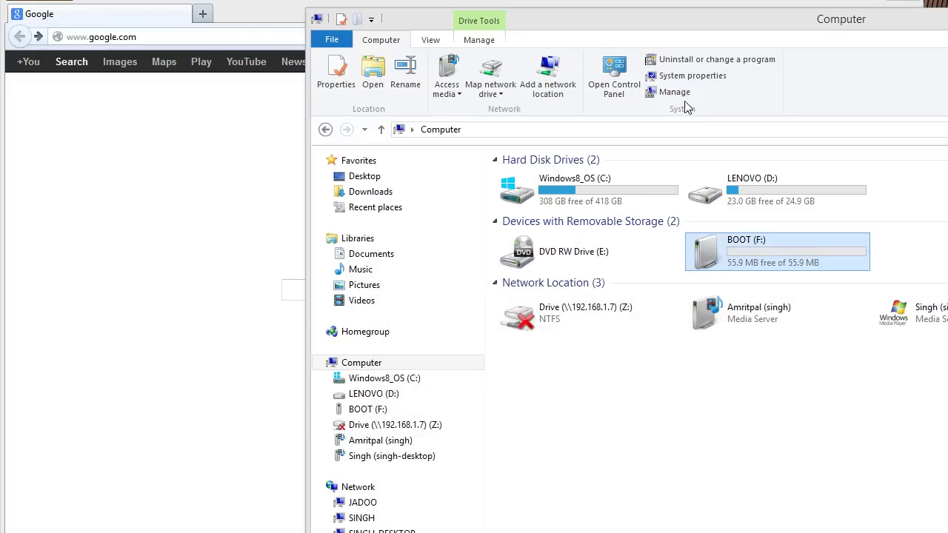
Step: Check the contents of the BOOT (F:) drive, return to the drive overview and close the File Explorer window
left_click_drag(657, 17, 375, 21)
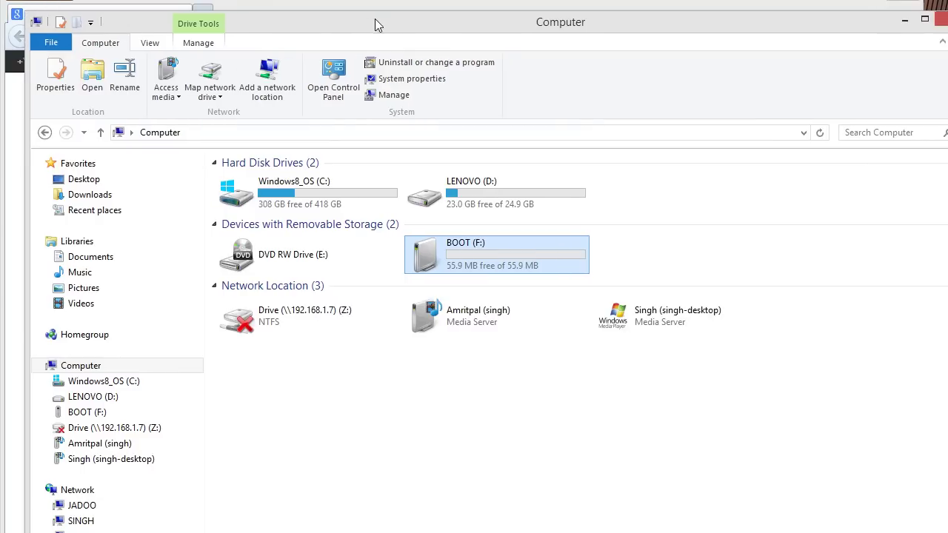
double_click(440, 254)
left_click(44, 132)
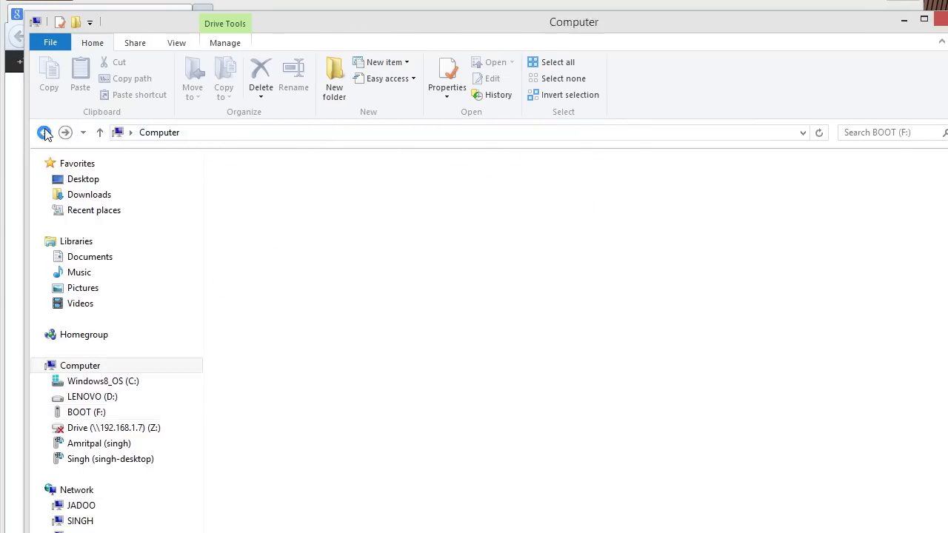
left_click(665, 265)
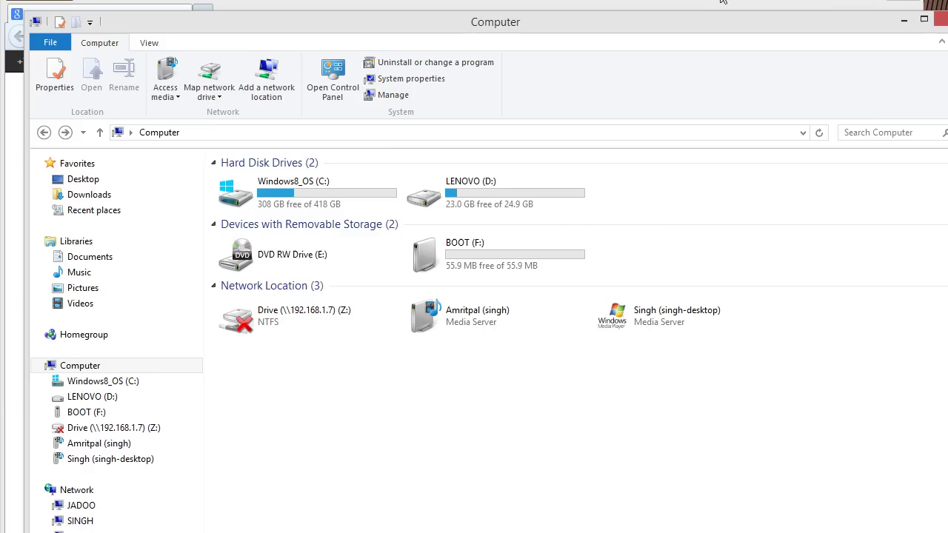
left_click(945, 28)
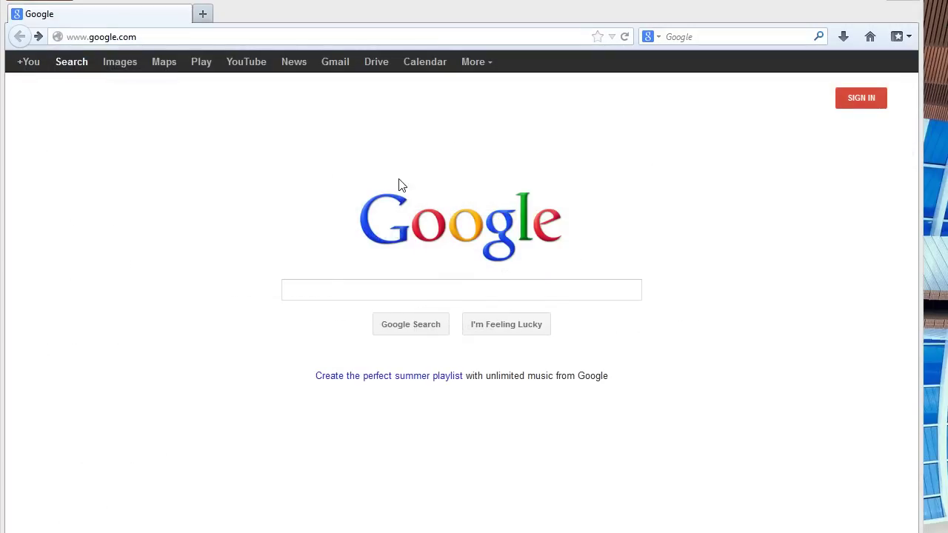
Step: Search Google for "sd card formatter"
left_click(320, 298)
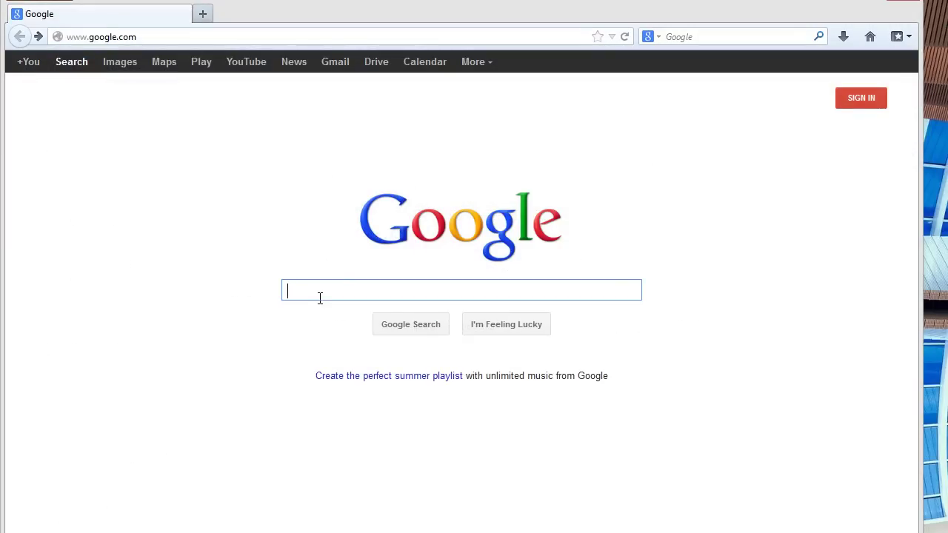
type("sd")
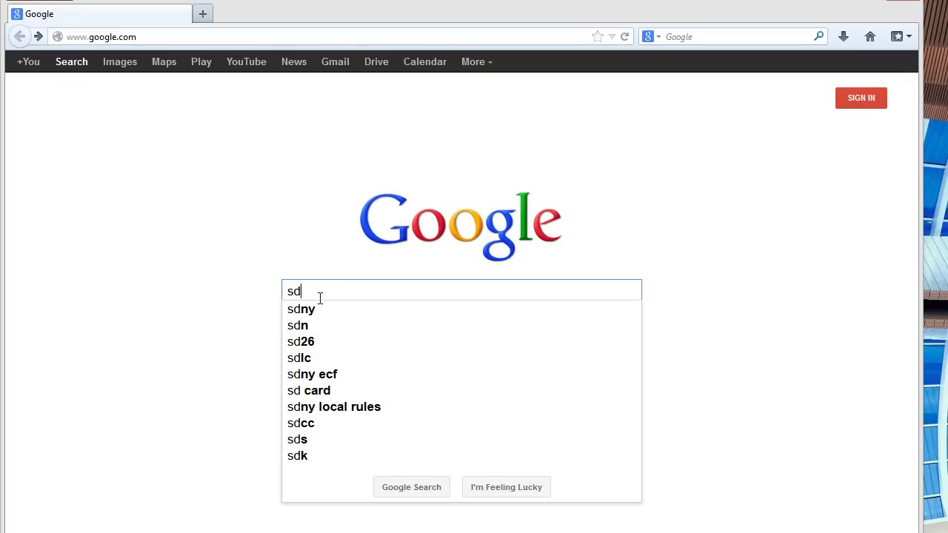
type(" card f")
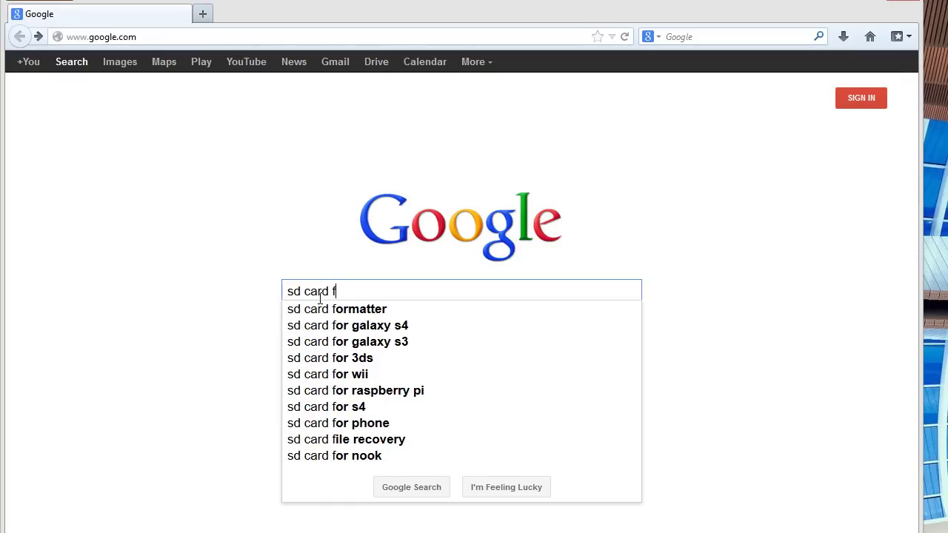
type("ortu")
key("BackSpace")
key("BackSpace")
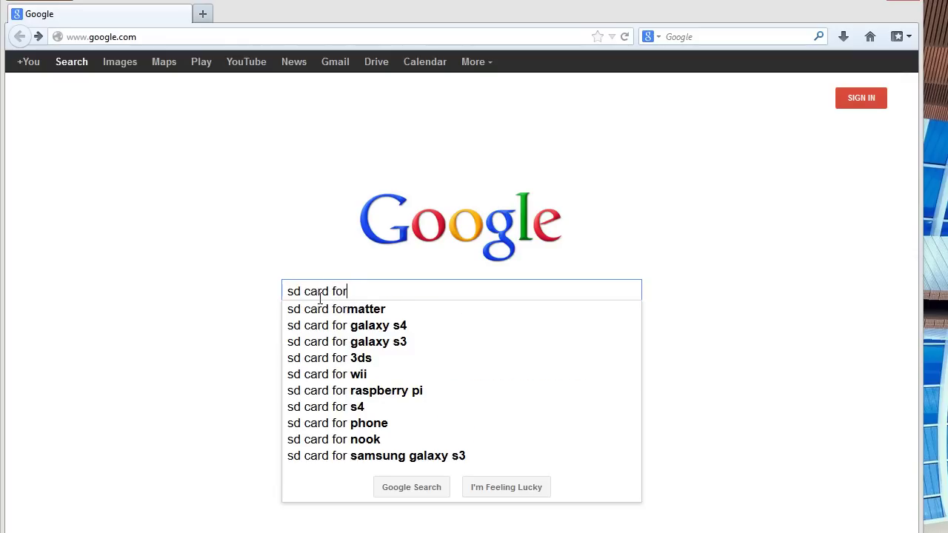
type("matter")
key("Return")
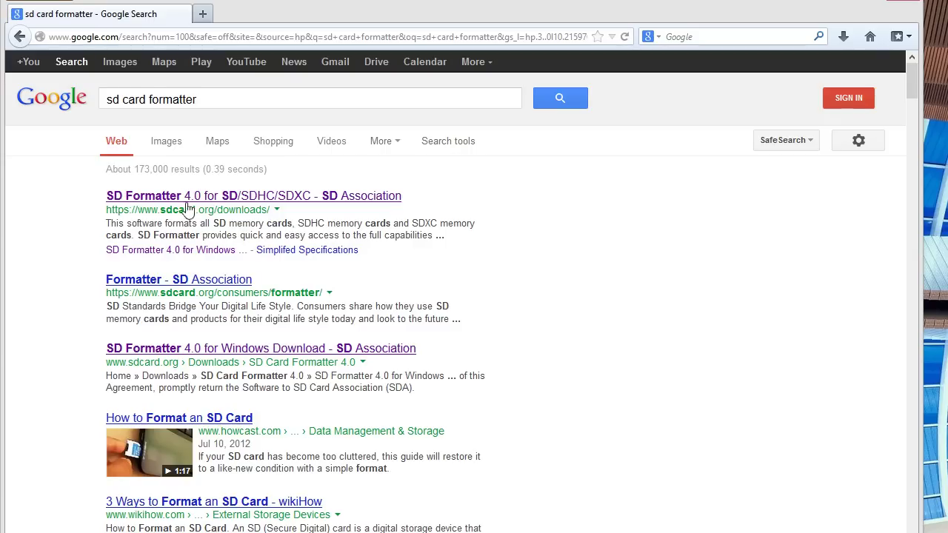
Step: Open the SD Association's "SD Formatter 4.0 for SD/SDHC/SDXC" search result in a new browser tab
double_click(183, 208)
left_click(212, 211, "shift")
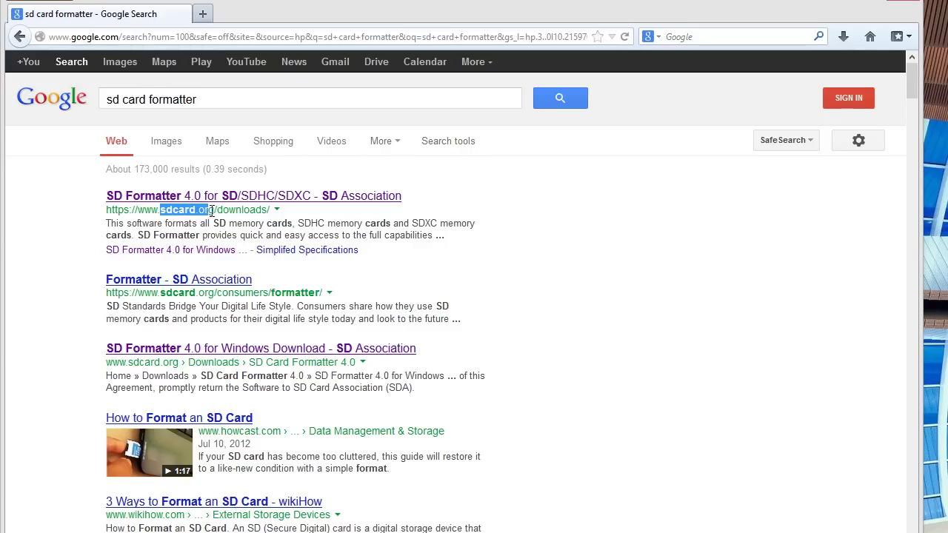
left_click(268, 210, "shift")
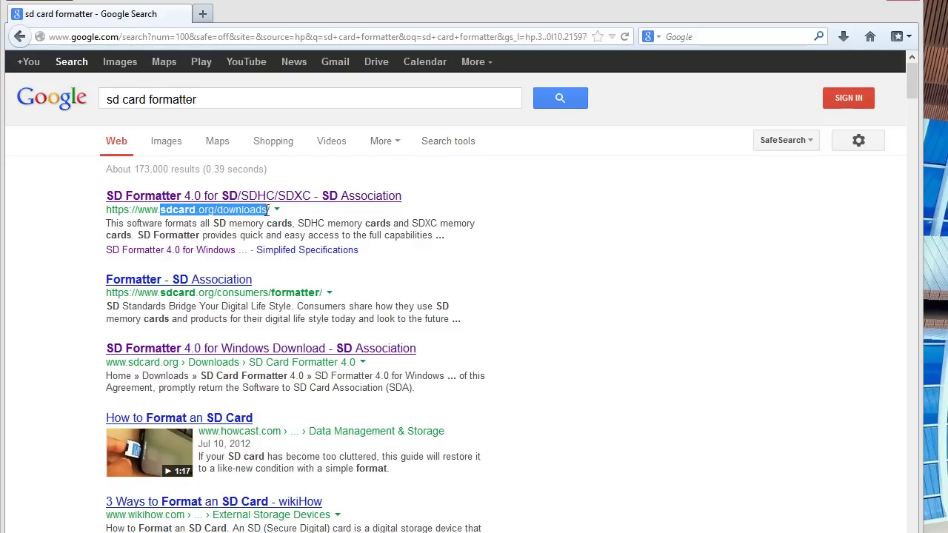
middle_click(245, 204)
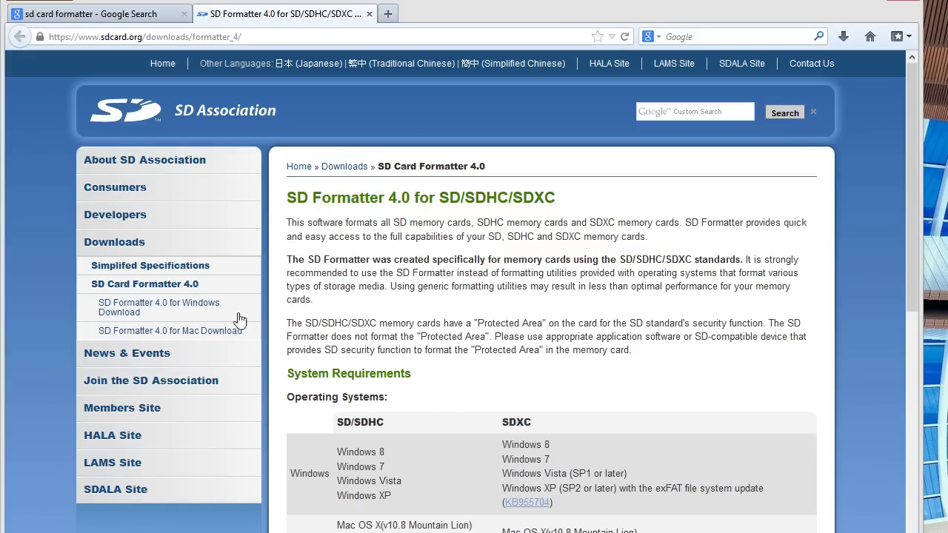
Step: Accept the license agreement for SD Formatter 4.0 for Windows and save SDFormatter4exe.zip
left_click(164, 314)
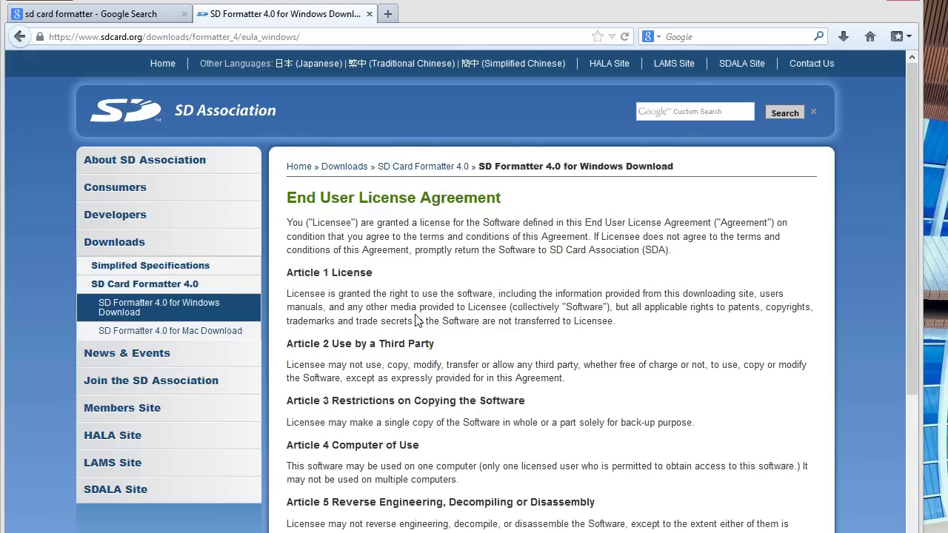
scroll(418, 320, "down", 4)
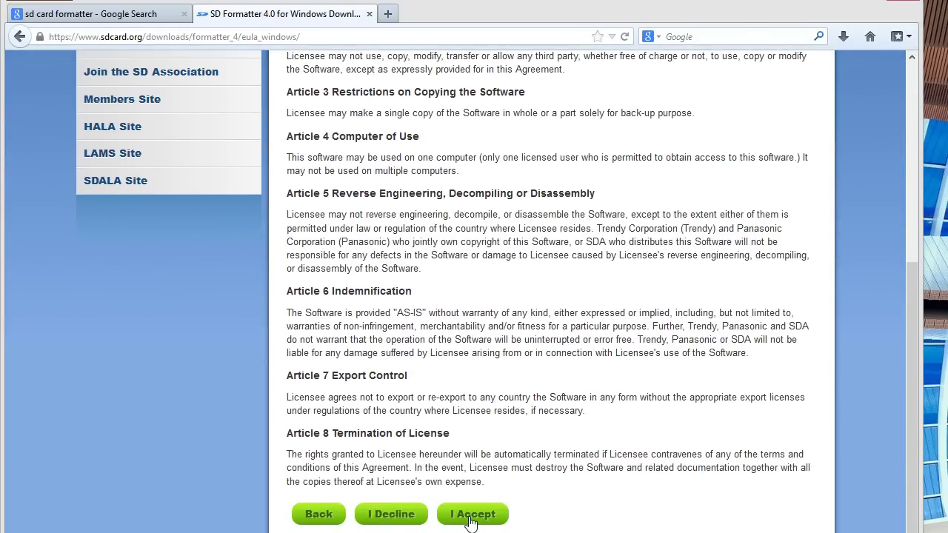
left_click(470, 518)
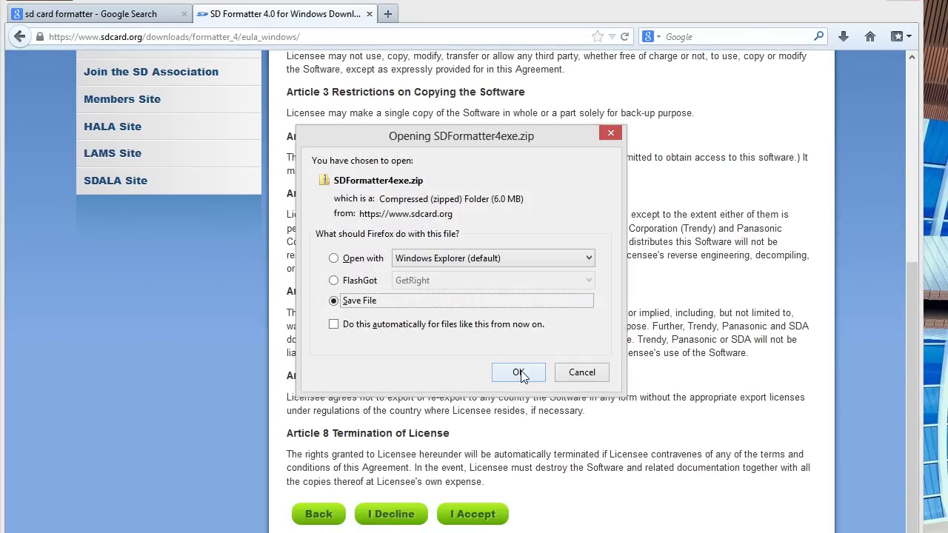
left_click(519, 372)
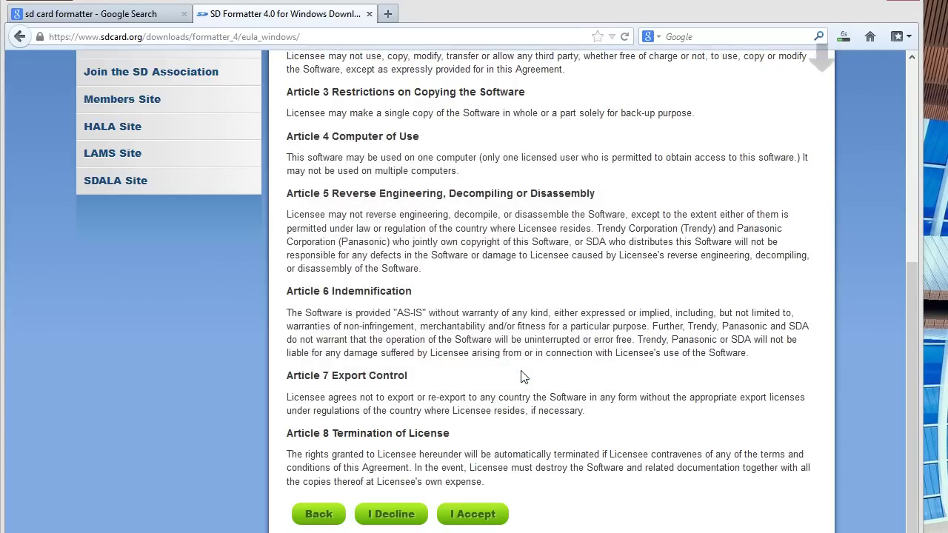
Step: Open the downloaded SDFormatter4exe(1).zip archive and run its setup.exe
left_click(845, 38)
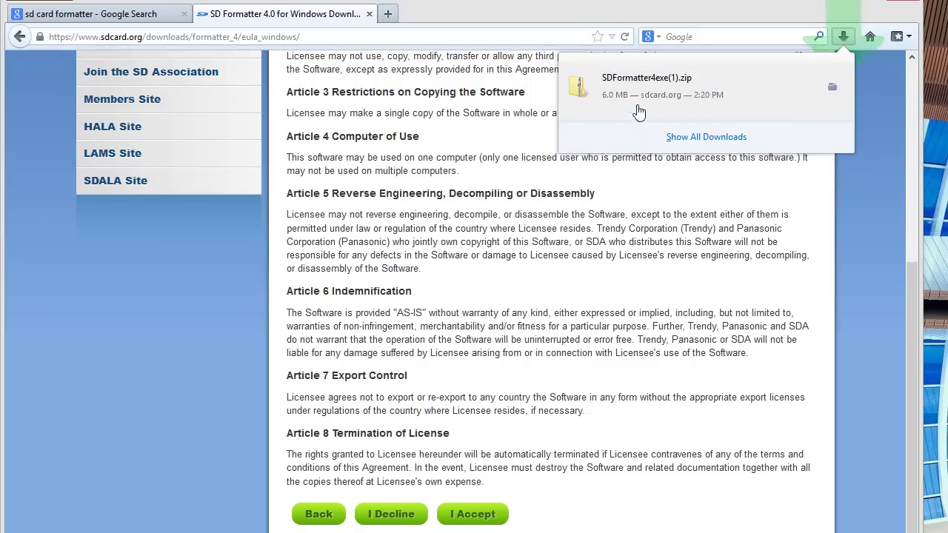
left_click(639, 111)
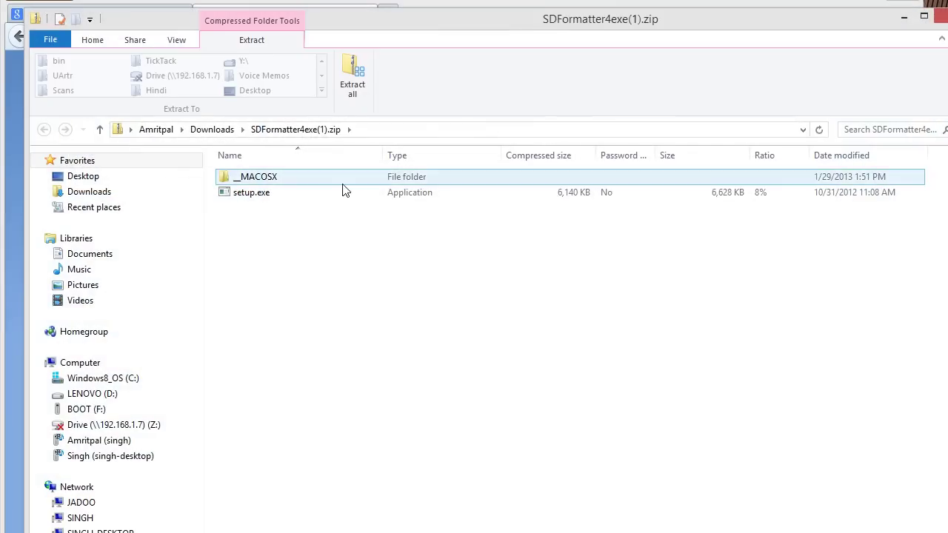
left_click(288, 201)
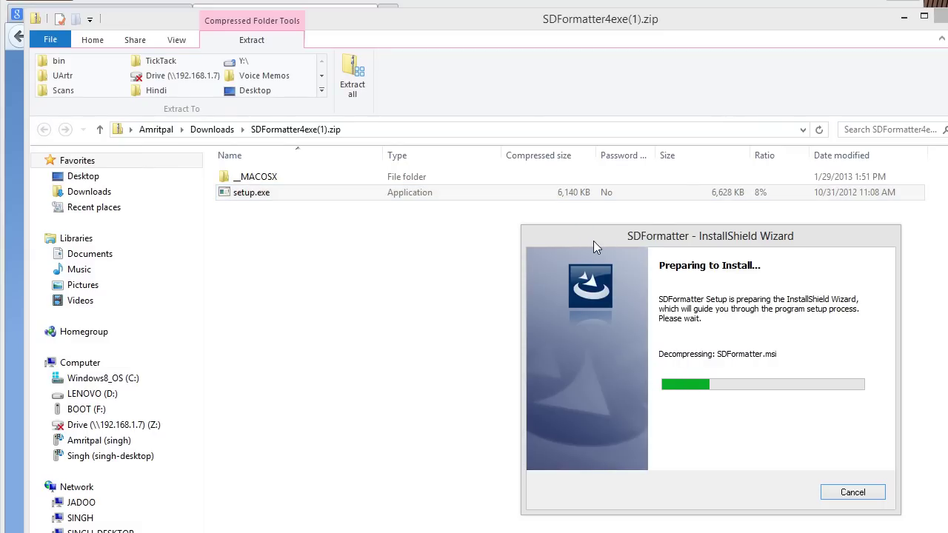
Step: Install SDFormatter through the InstallShield Wizard with the default settings and finish the wizard
left_click_drag(593, 241, 322, 149)
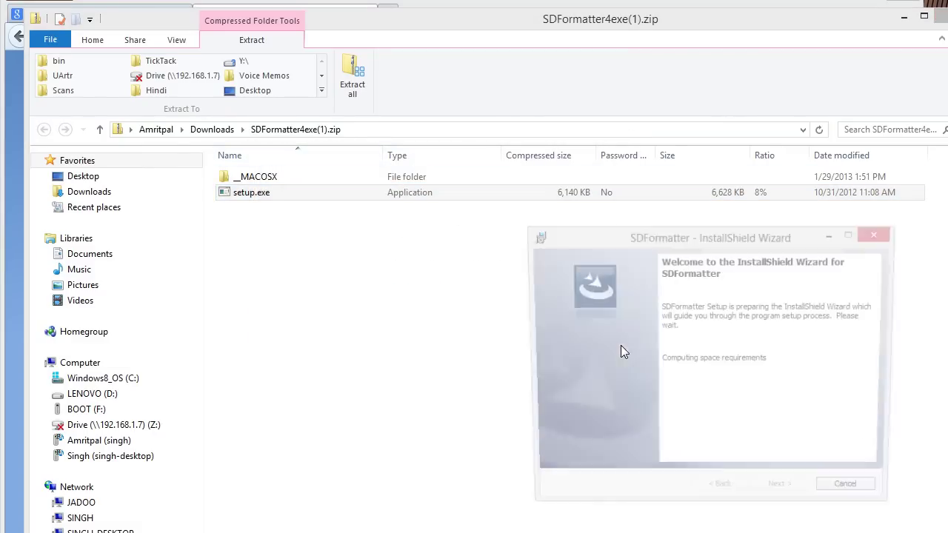
left_click_drag(600, 245, 331, 146)
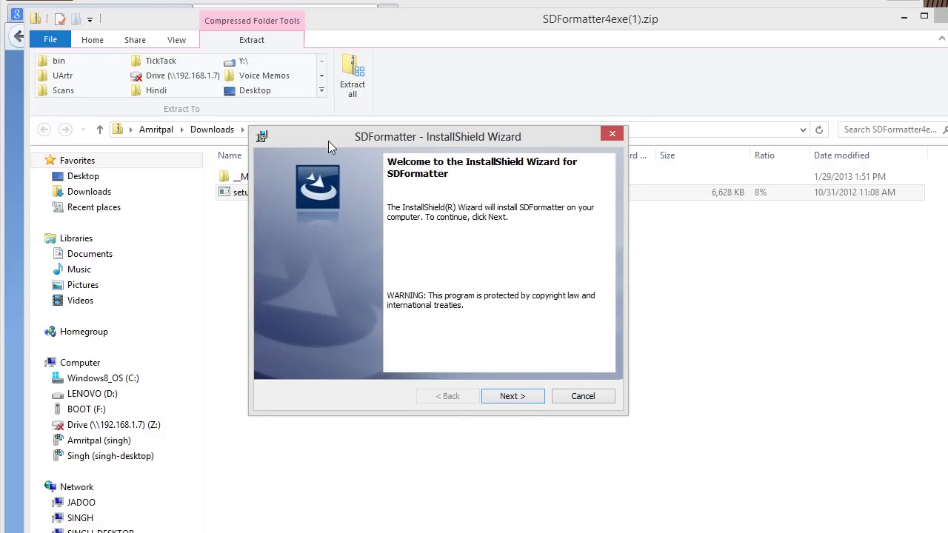
left_click(502, 397)
left_click(502, 398)
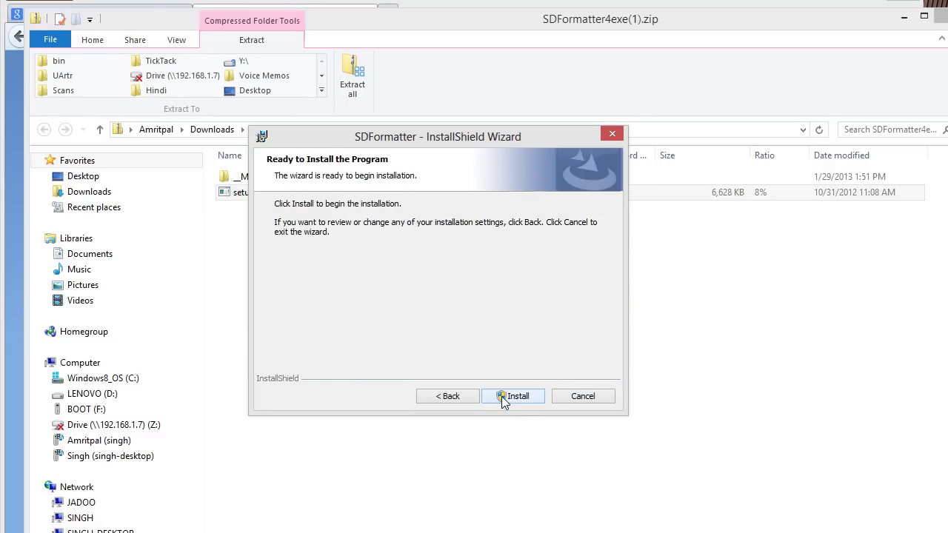
left_click(502, 398)
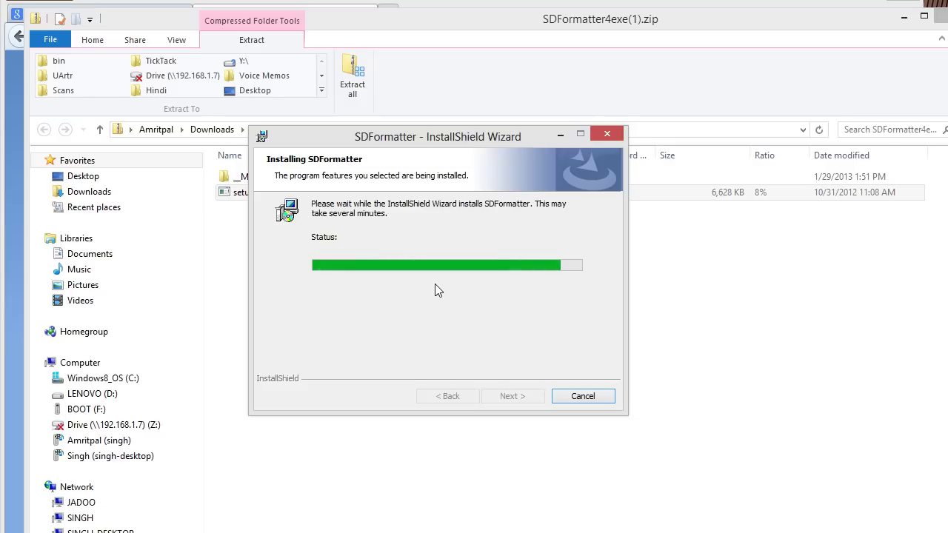
left_click(506, 397)
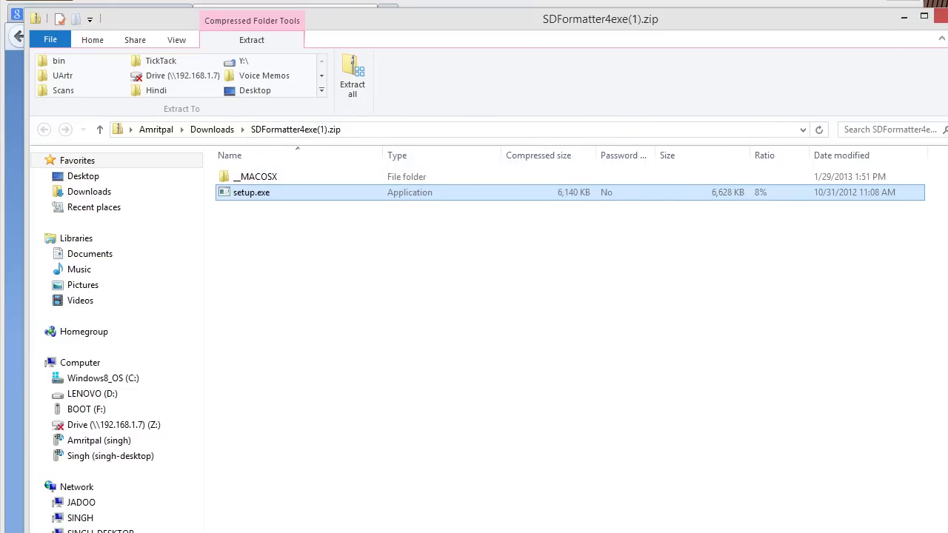
Step: Launch SDFormatter and choose F: as the drive to format
key("super")
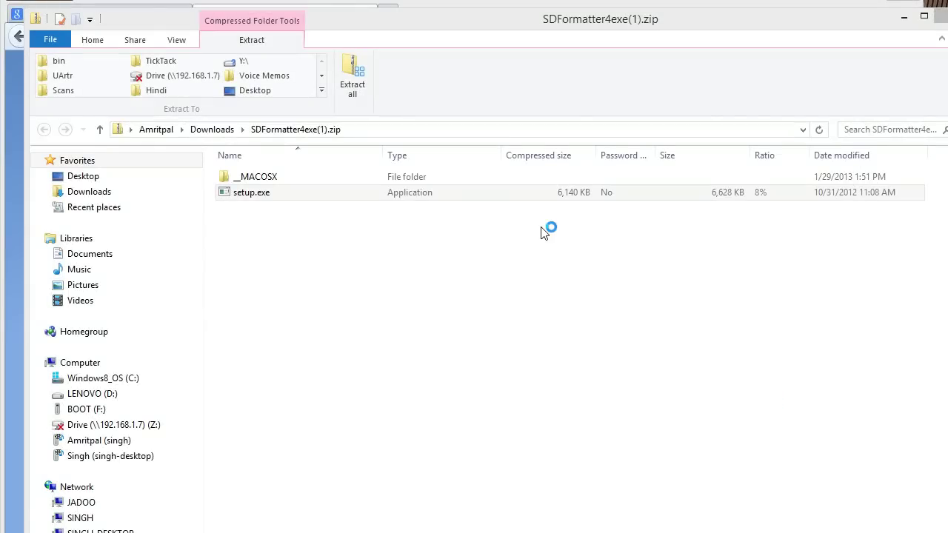
left_click_drag(643, 269, 306, 146)
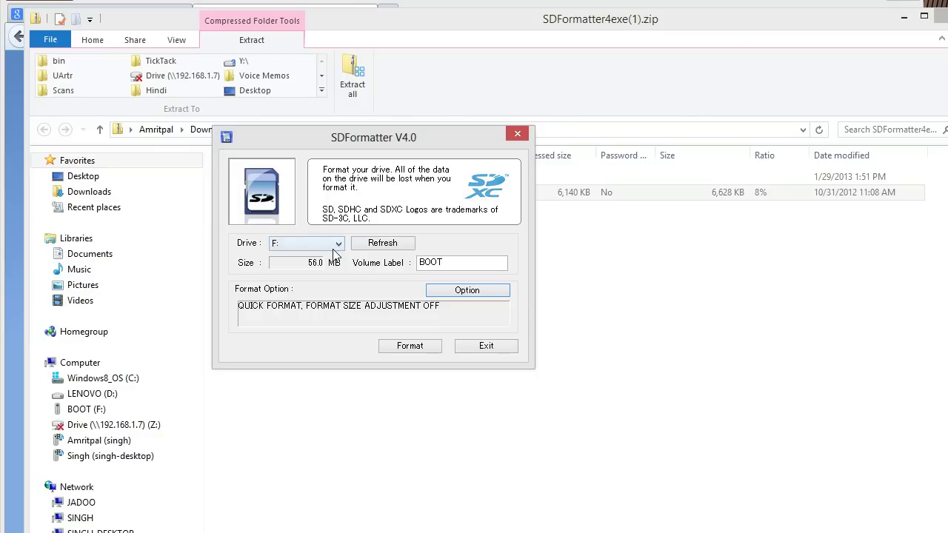
left_click(307, 244)
left_click(309, 252)
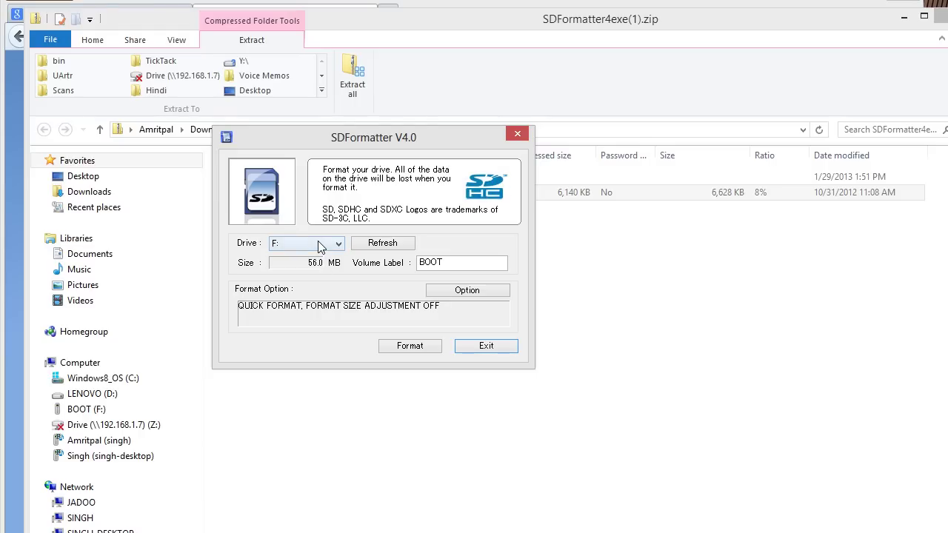
left_click(305, 245)
left_click(297, 254)
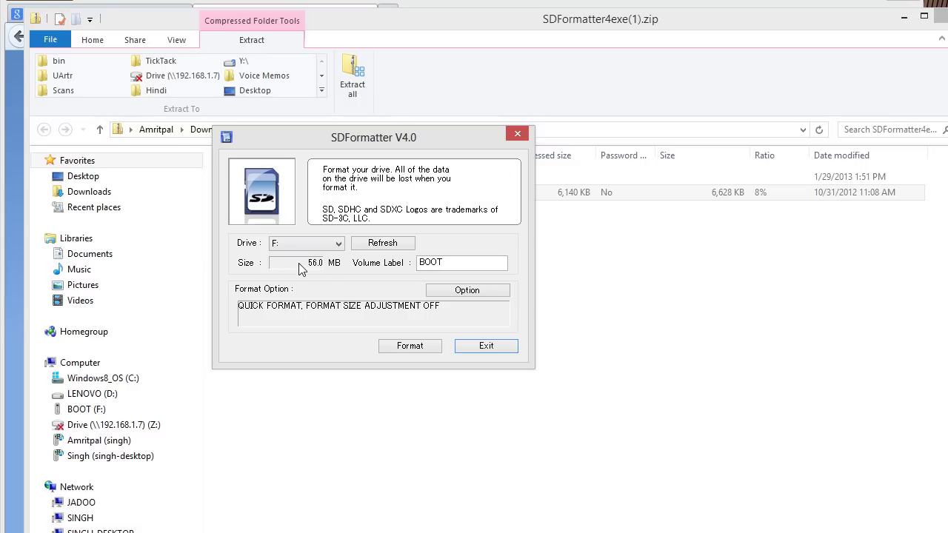
Step: Set the format options to type FULL (Erase) with format size adjustment ON
left_click(443, 293)
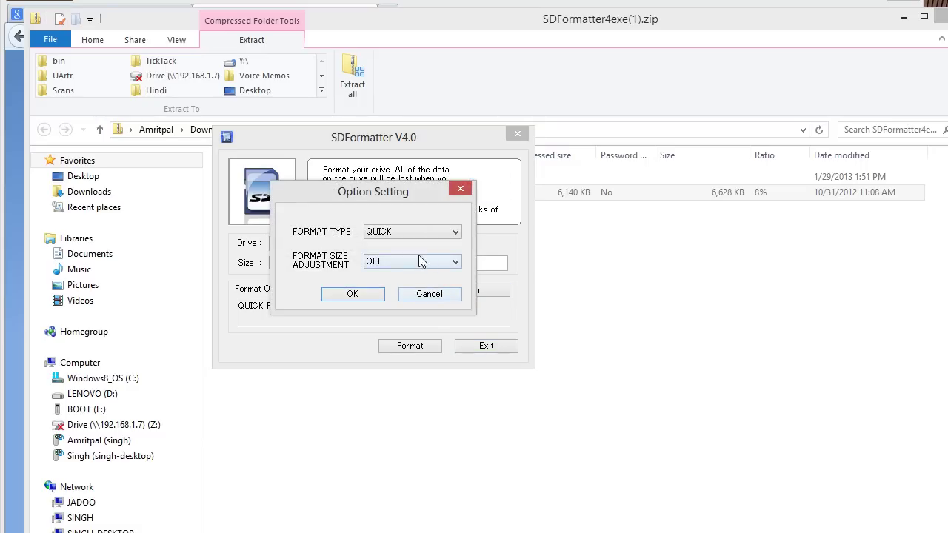
left_click(412, 262)
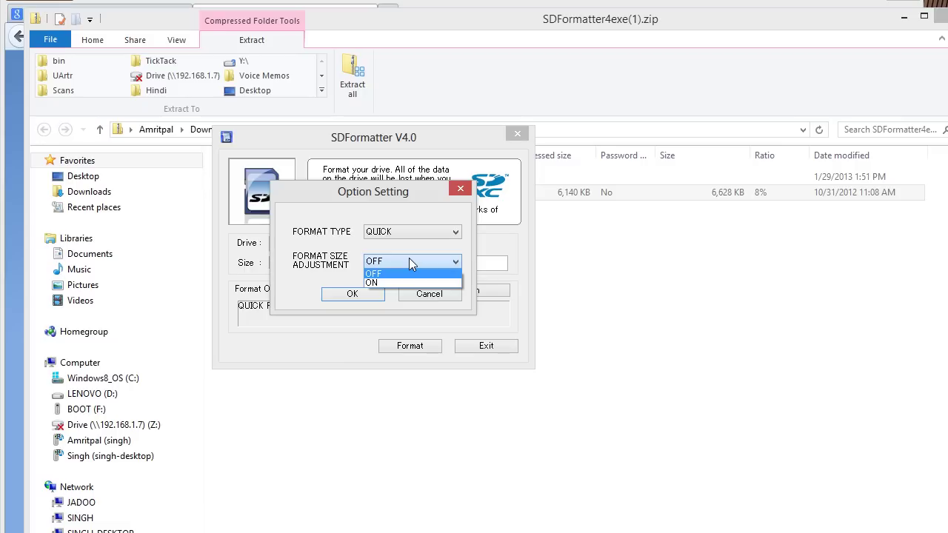
left_click(409, 257)
left_click(407, 260)
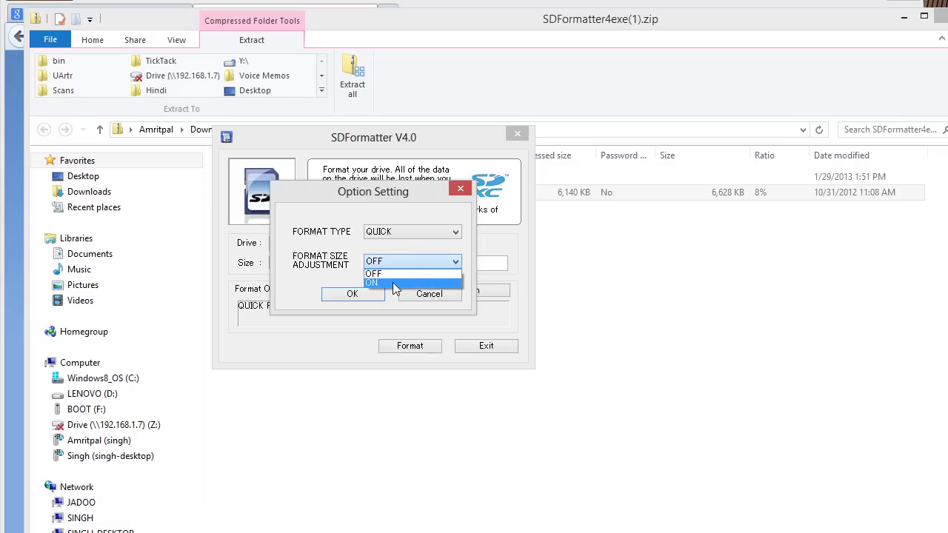
left_click(392, 282)
left_click(398, 232)
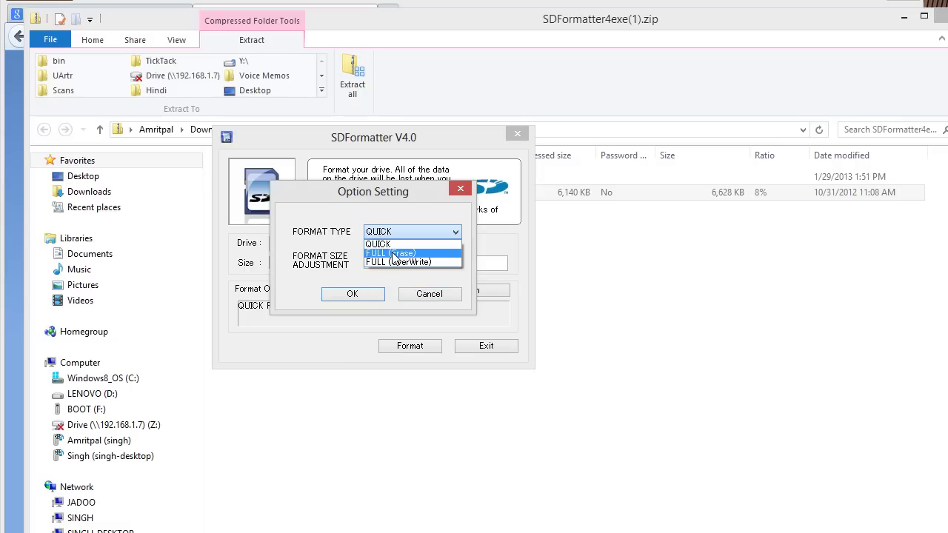
left_click(392, 252)
left_click_drag(391, 204, 474, 117)
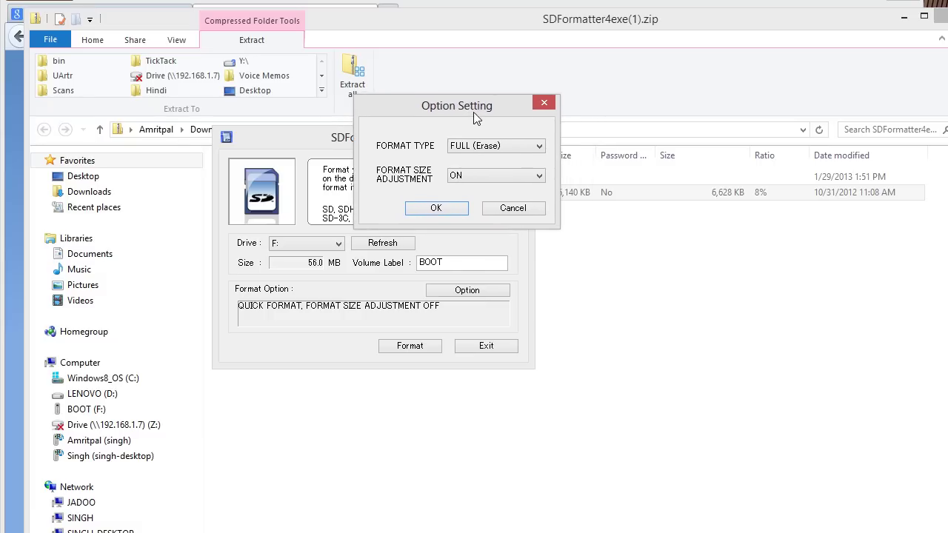
left_click(437, 210)
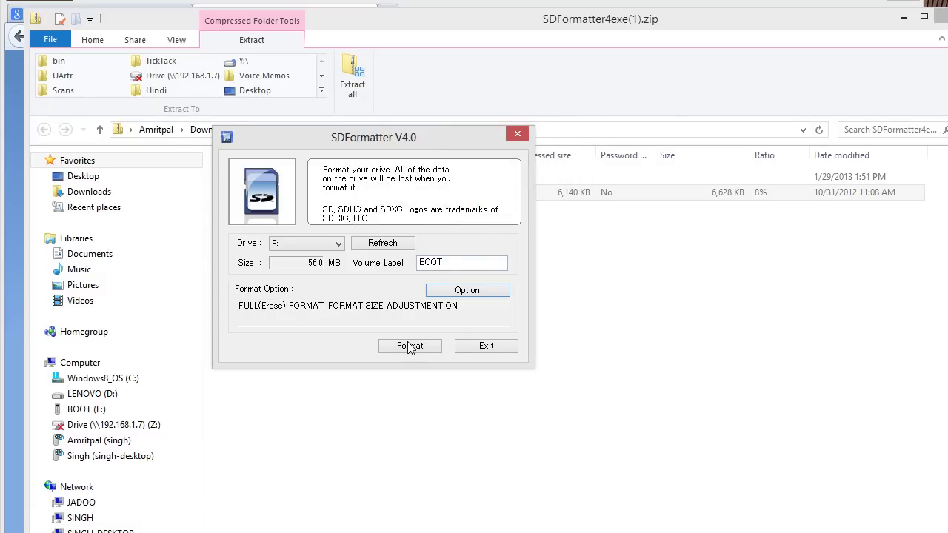
left_click(443, 292)
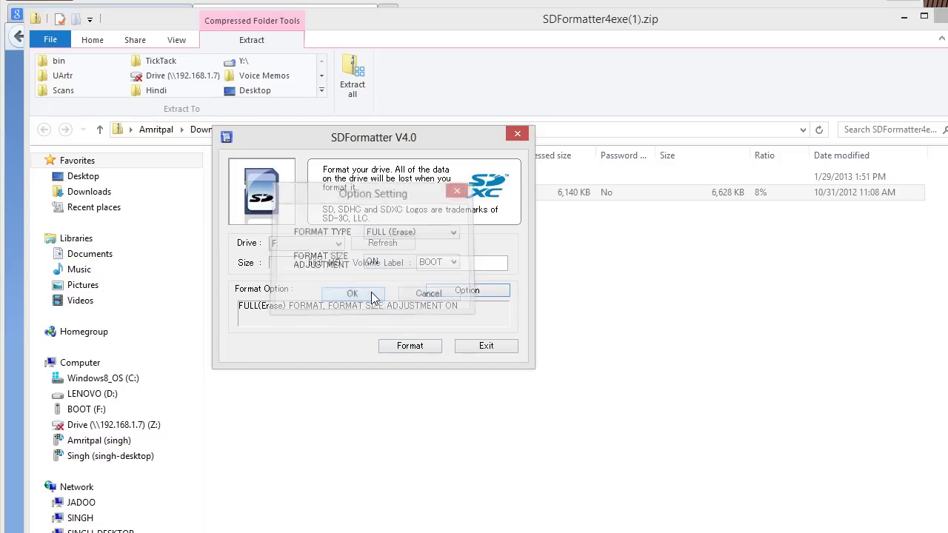
Step: Format the F: drive, confirm the formatting, and exit SDFormatter once it is done
left_click(403, 346)
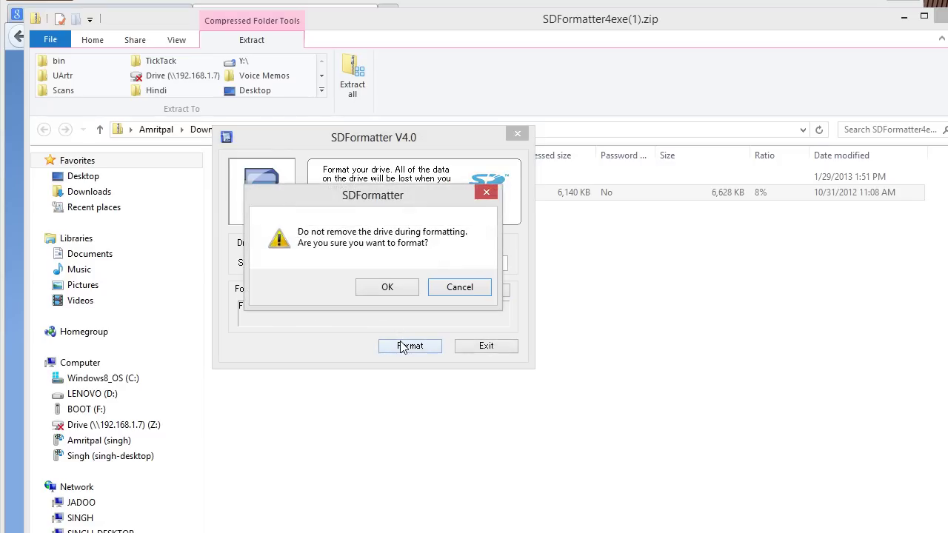
left_click(388, 287)
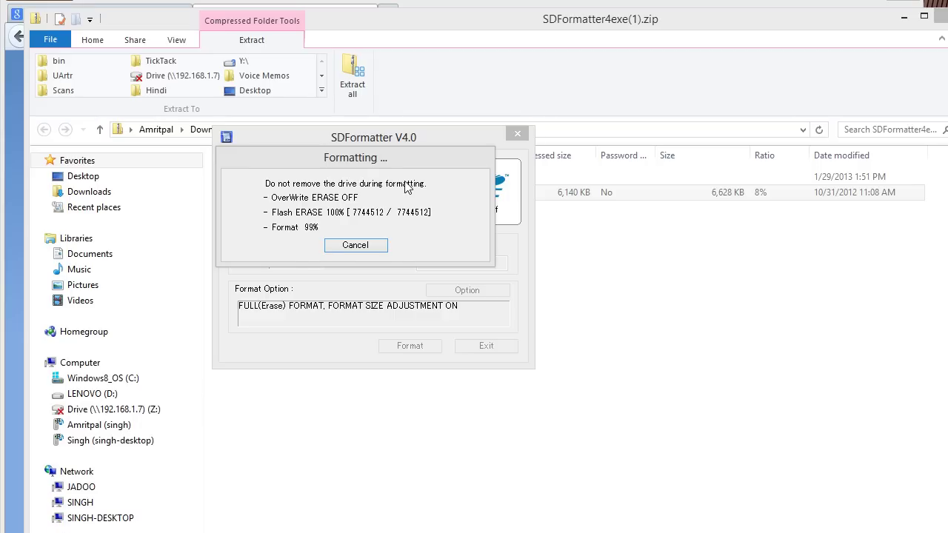
left_click(452, 321)
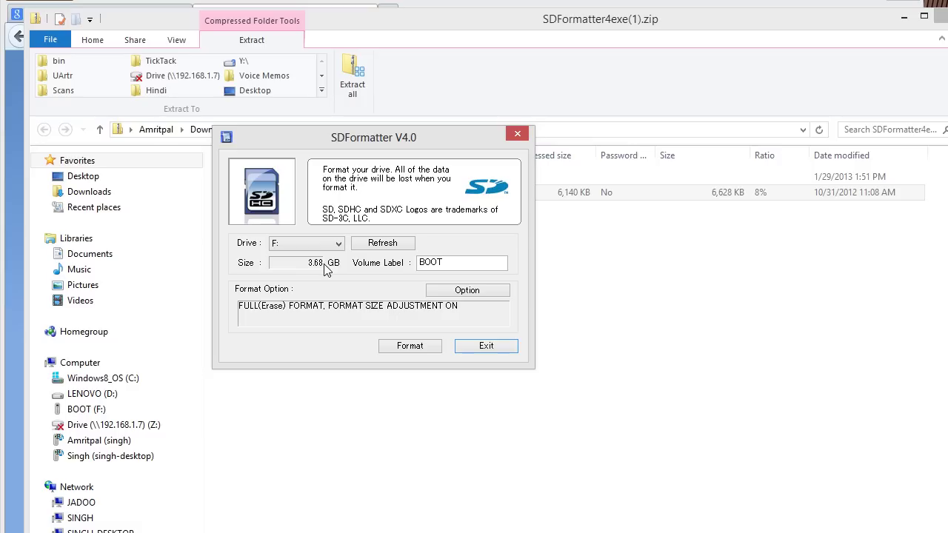
left_click(483, 348)
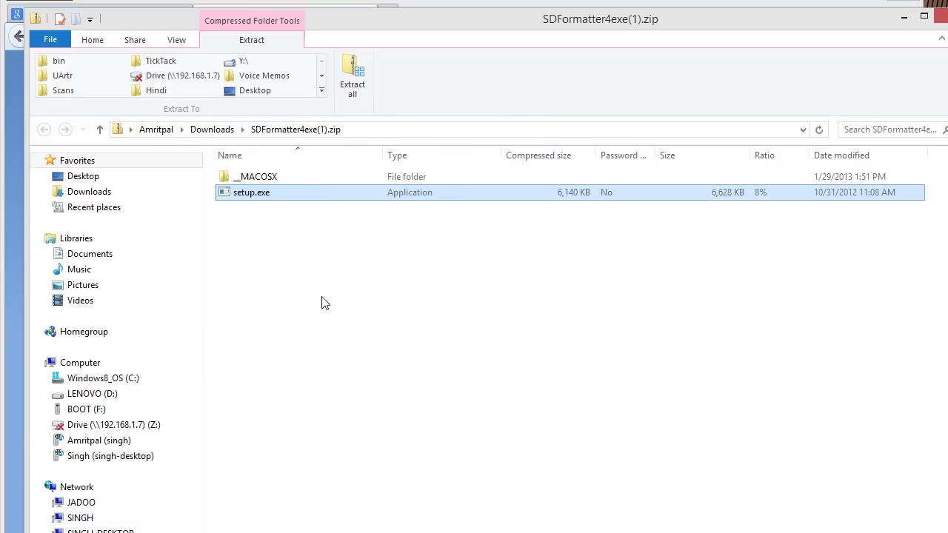
Step: Check the contents of the BOOT (F:) drive and its capacity in the Computer overview in File Explorer
left_click(101, 414)
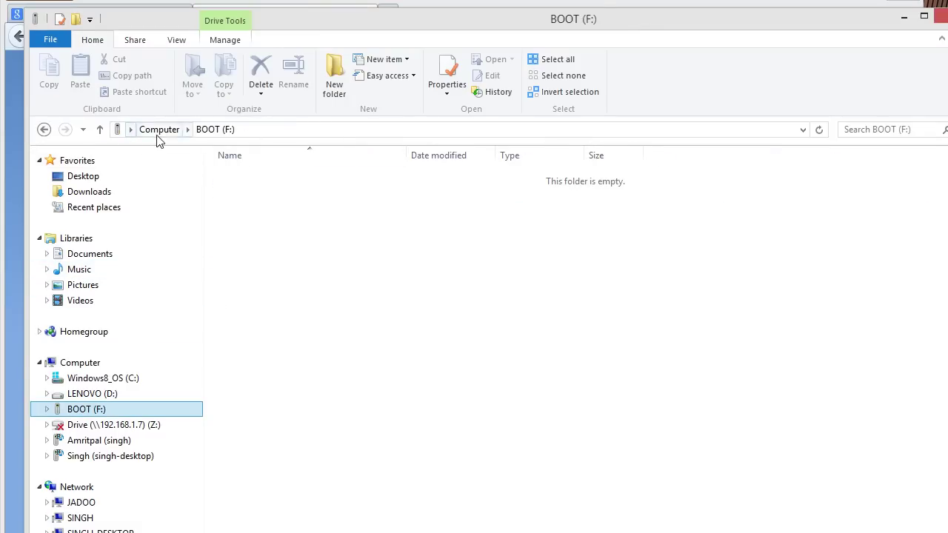
left_click(158, 131)
left_click(494, 269)
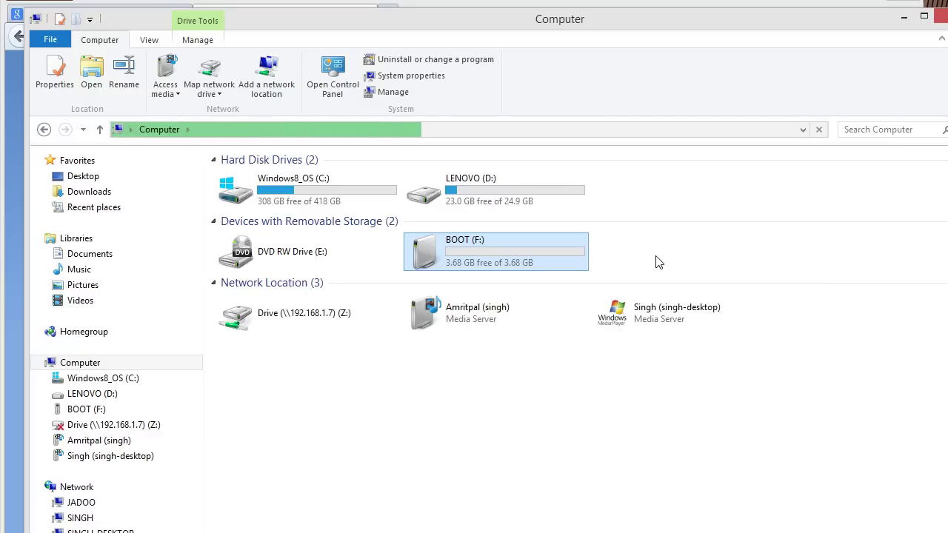
left_click(658, 263)
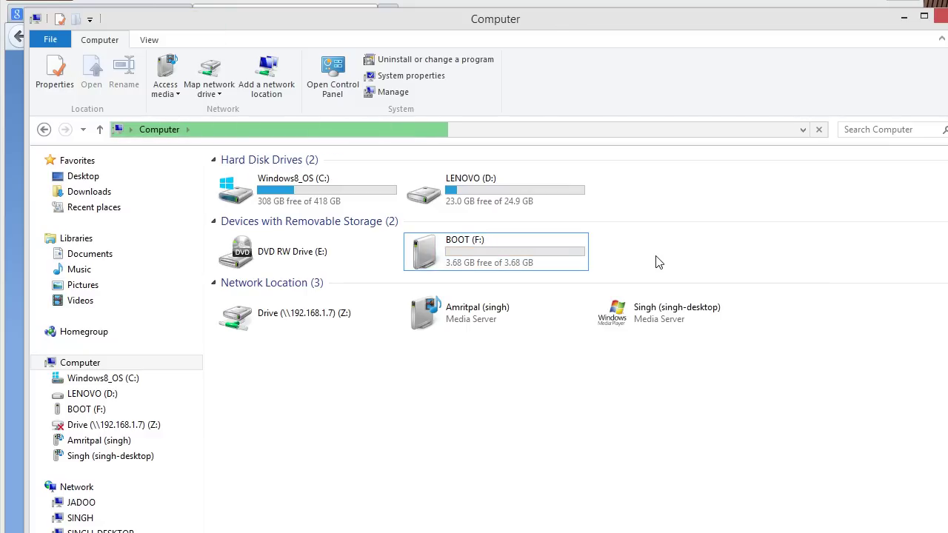